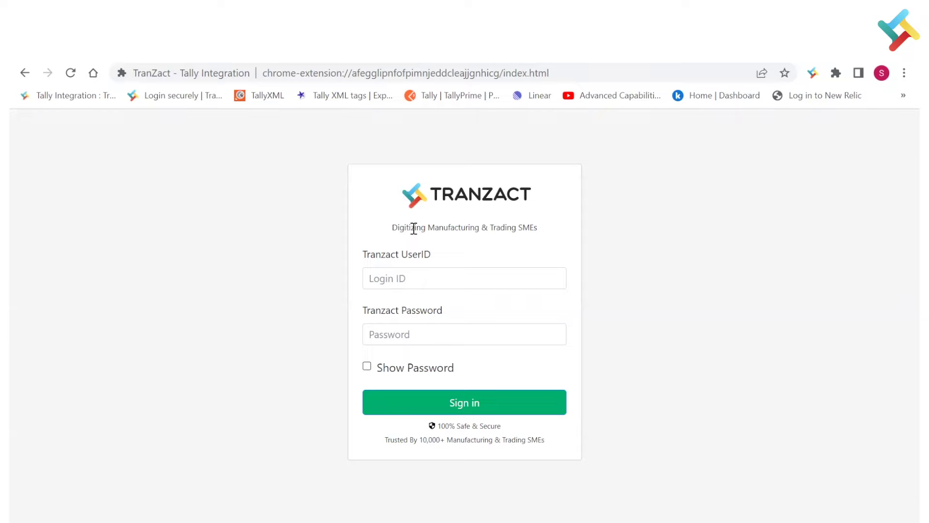
Sign in to TranZact with the saved demo account's user ID and its password.
{"action": "left_click", "coordinate": [424, 276]}
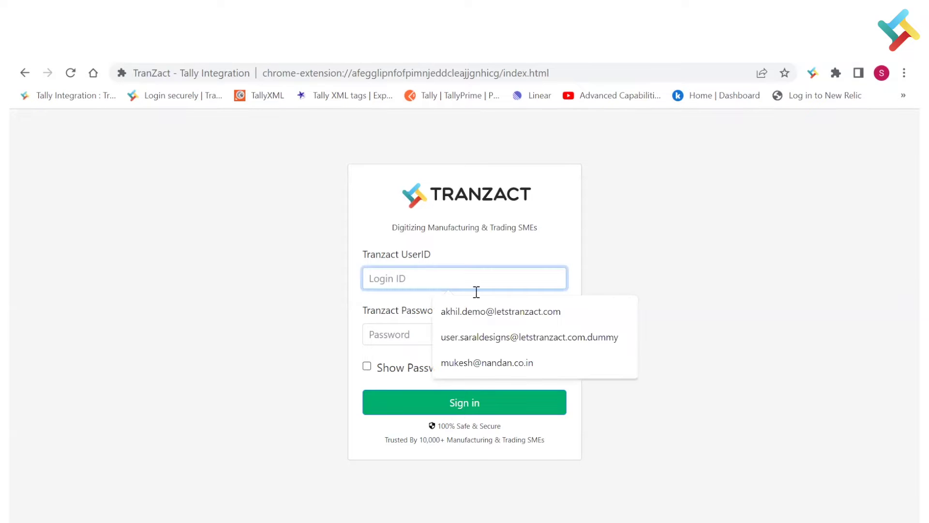
{"action": "left_click", "coordinate": [511, 313]}
{"action": "left_click", "coordinate": [404, 337]}
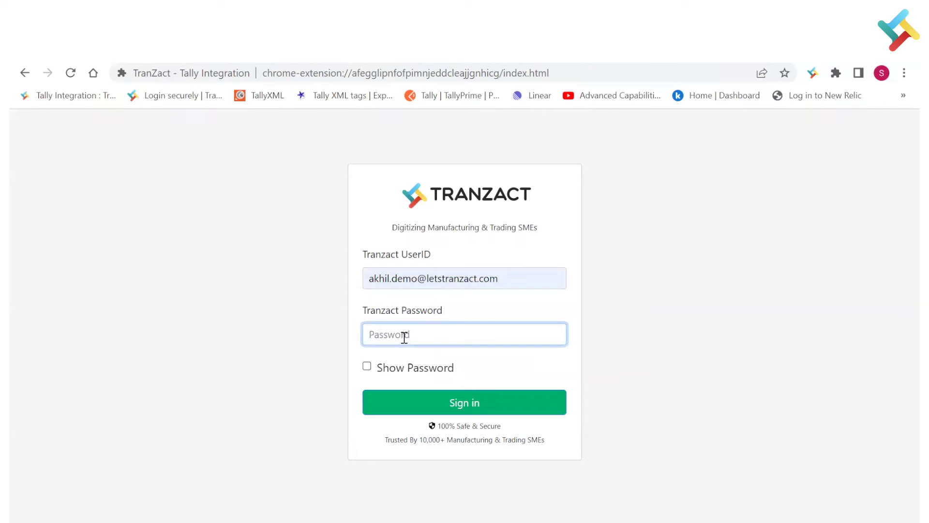
{"action": "type", "text": "••••••"}
{"action": "left_click", "coordinate": [402, 410]}
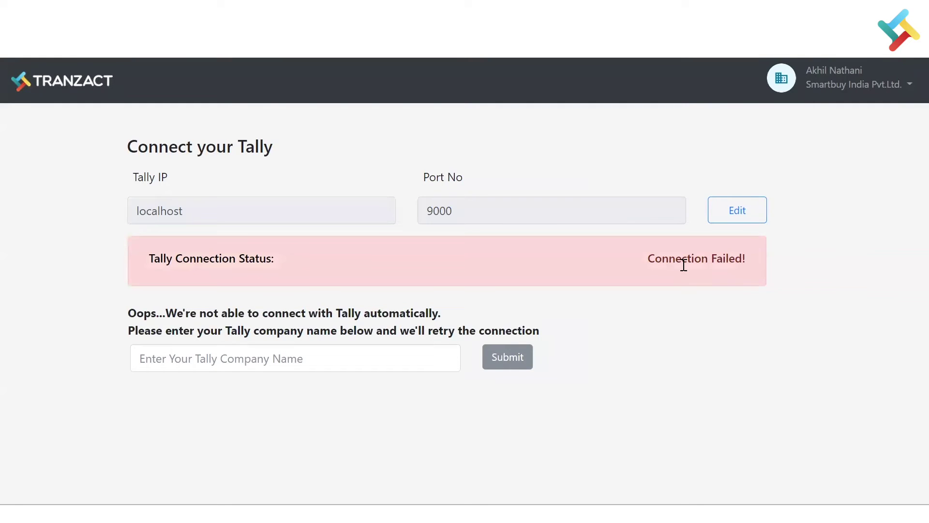
Submit FCB Tech as the Tally company name and review the listed connection failure reasons.
{"action": "left_click", "coordinate": [306, 363]}
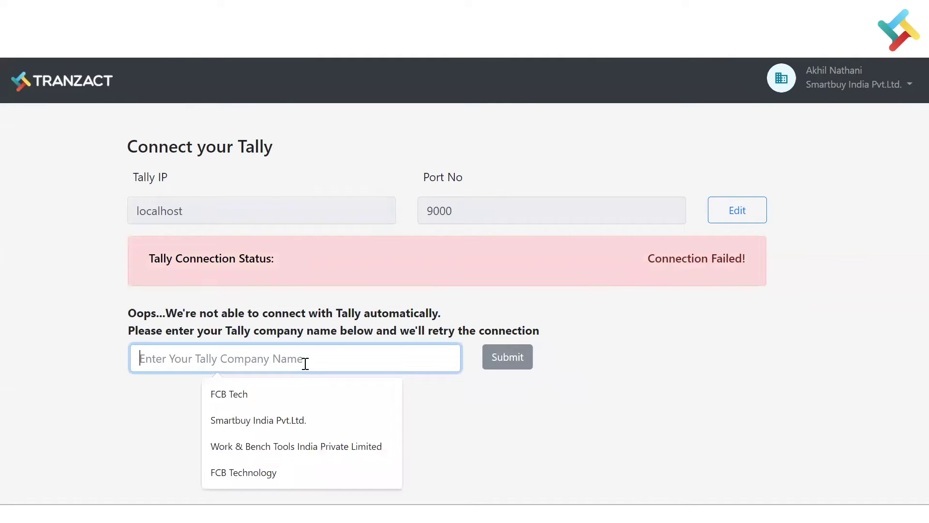
{"action": "left_click", "coordinate": [247, 391]}
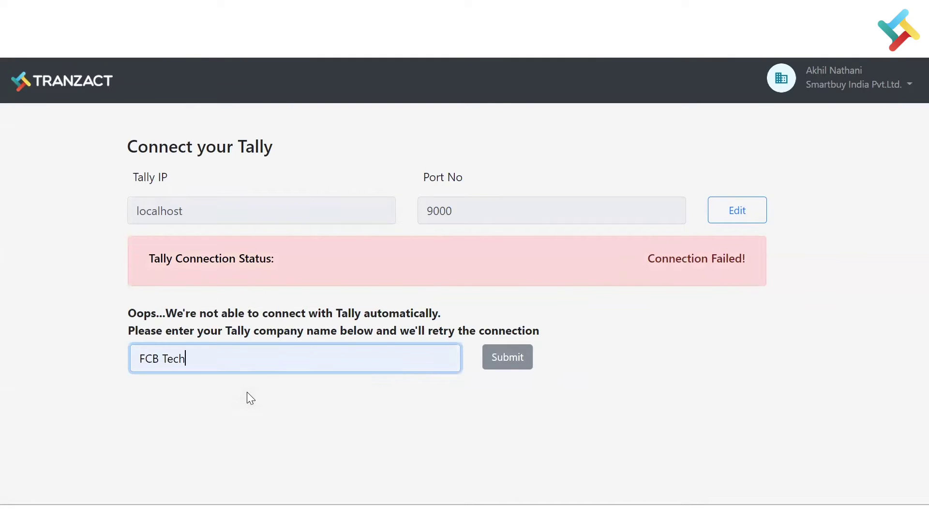
{"action": "left_click", "coordinate": [490, 364]}
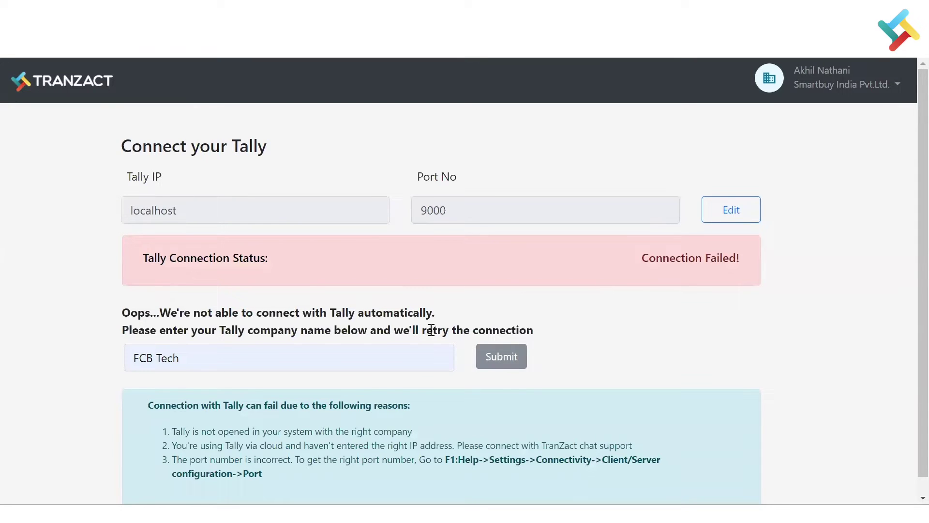
{"action": "scroll", "coordinate": [431, 330], "scroll_direction": "down", "scroll_amount": 1}
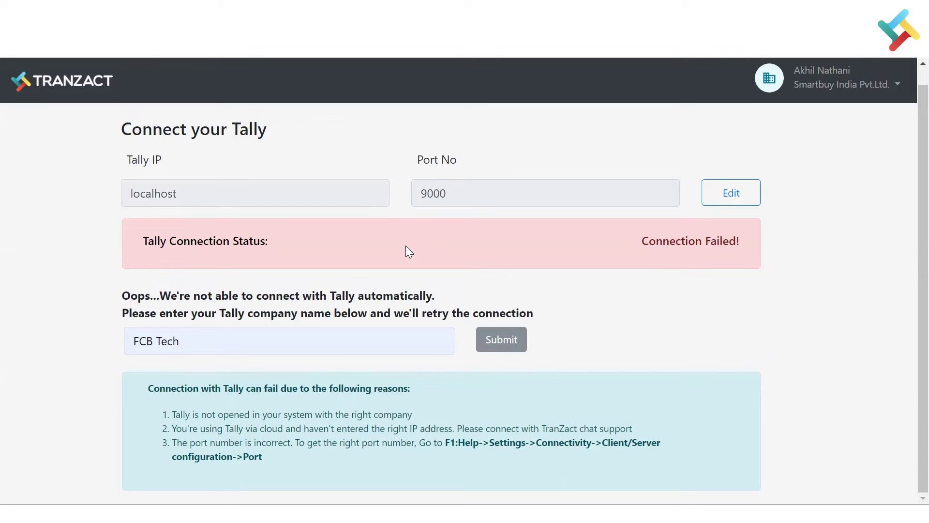
Change the Tally port number from 9000 to 9002 and save to reconnect.
{"action": "left_click", "coordinate": [735, 193]}
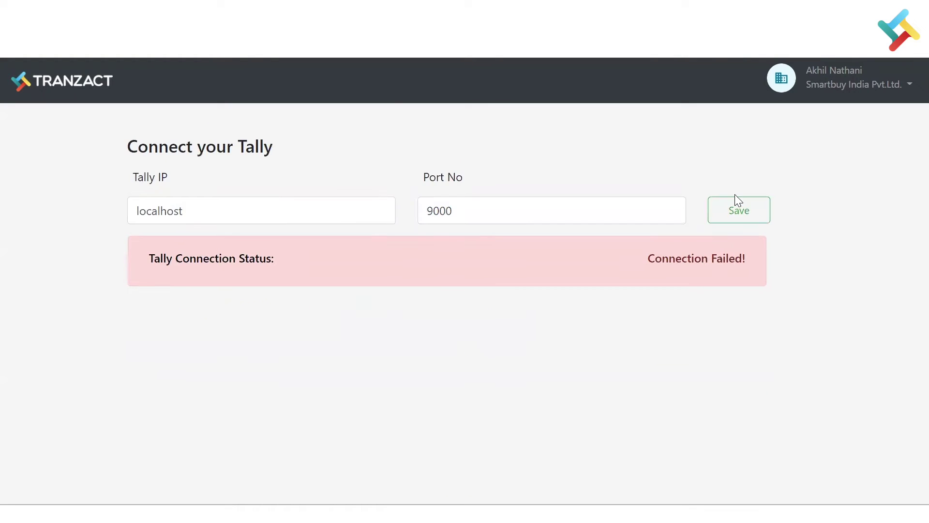
{"action": "left_click", "coordinate": [490, 215]}
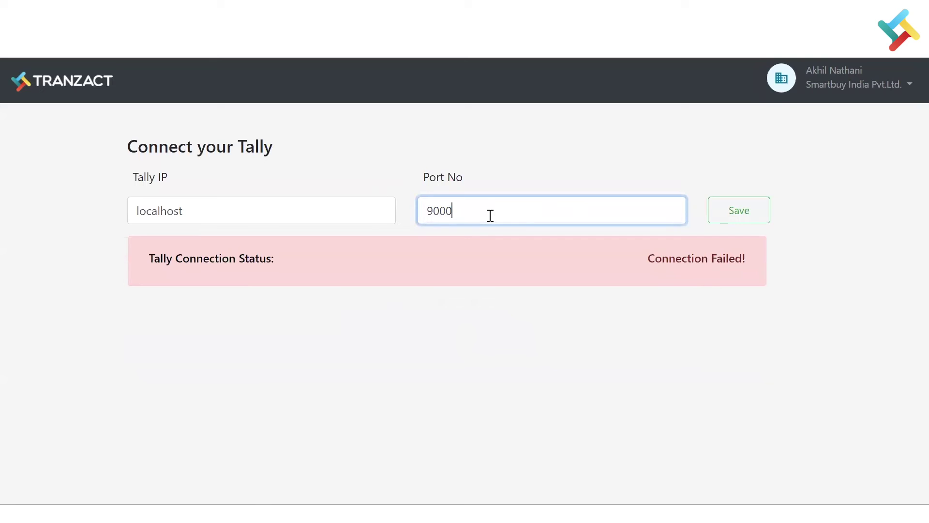
{"action": "key", "text": "BackSpace"}
{"action": "type", "text": "2"}
{"action": "left_click", "coordinate": [722, 208]}
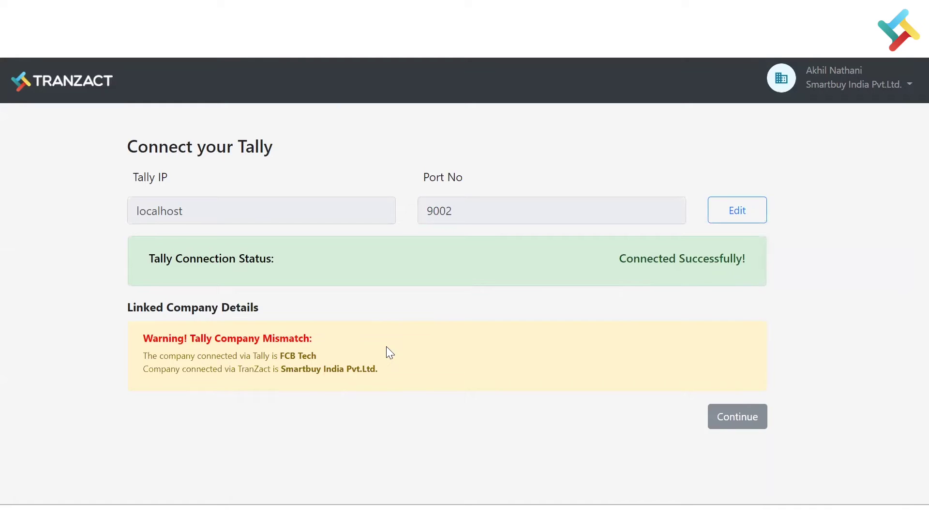
Continue past the linked company details to the Download Master Data from Tally options.
{"action": "left_click", "coordinate": [749, 420]}
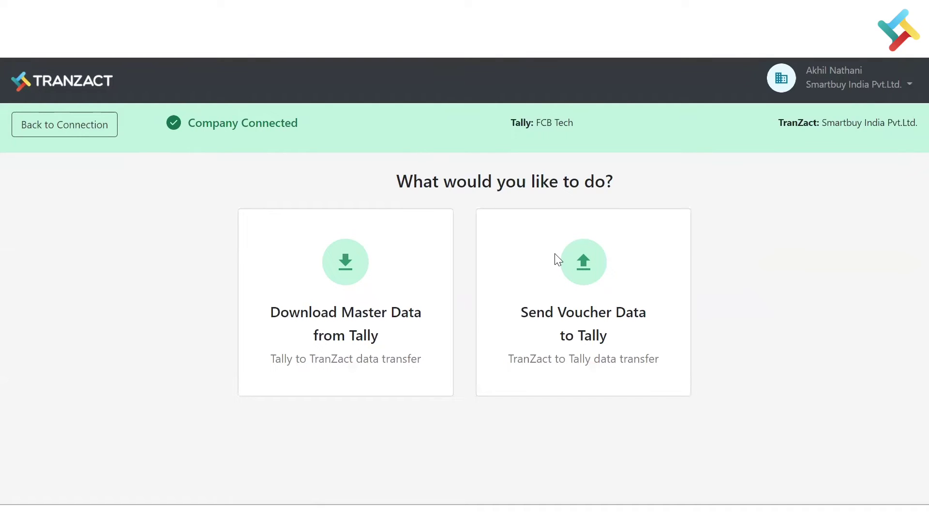
{"action": "left_click", "coordinate": [346, 278]}
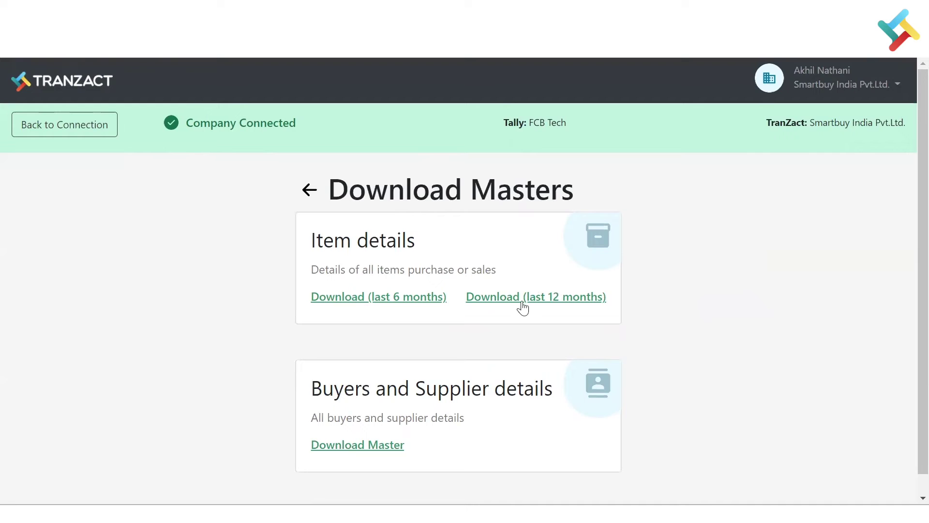
Download the last 6 months of item details as Item_Master (4).xlsx, then go back.
{"action": "left_click", "coordinate": [387, 299]}
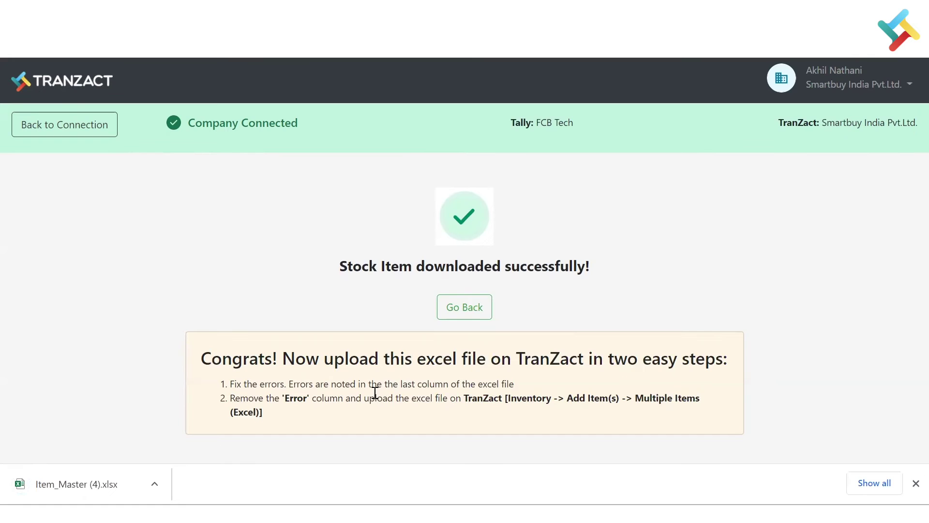
{"action": "left_click", "coordinate": [451, 312]}
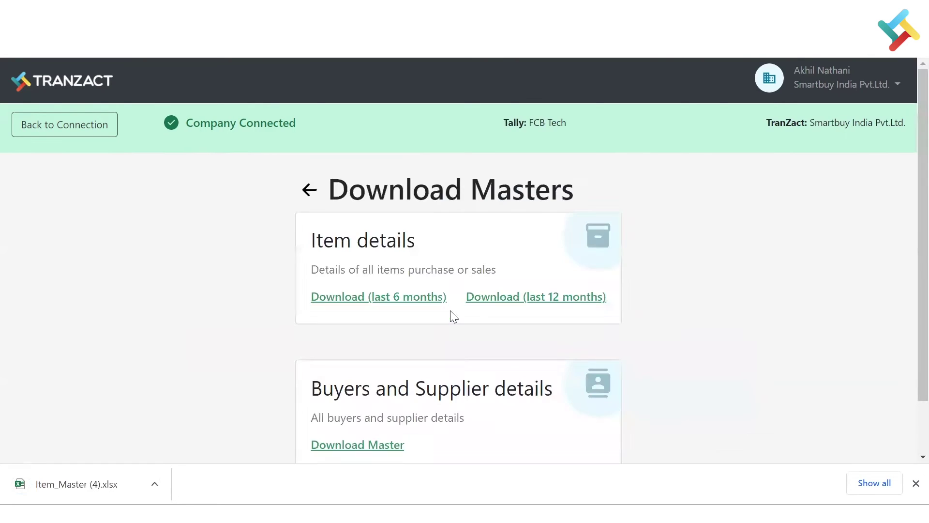
Dismiss the Chrome downloads bar and go back to choosing a transfer direction.
{"action": "scroll", "coordinate": [470, 342], "scroll_direction": "down", "scroll_amount": 1}
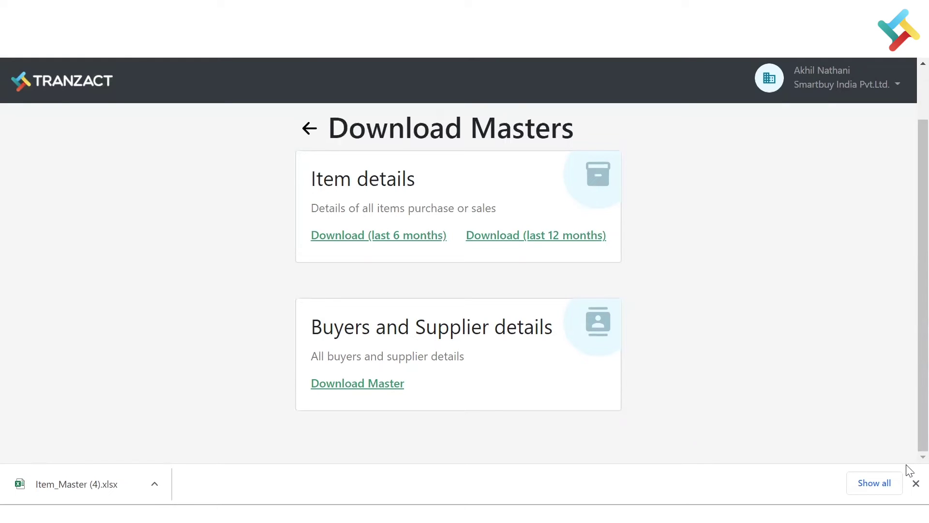
{"action": "left_click", "coordinate": [916, 483]}
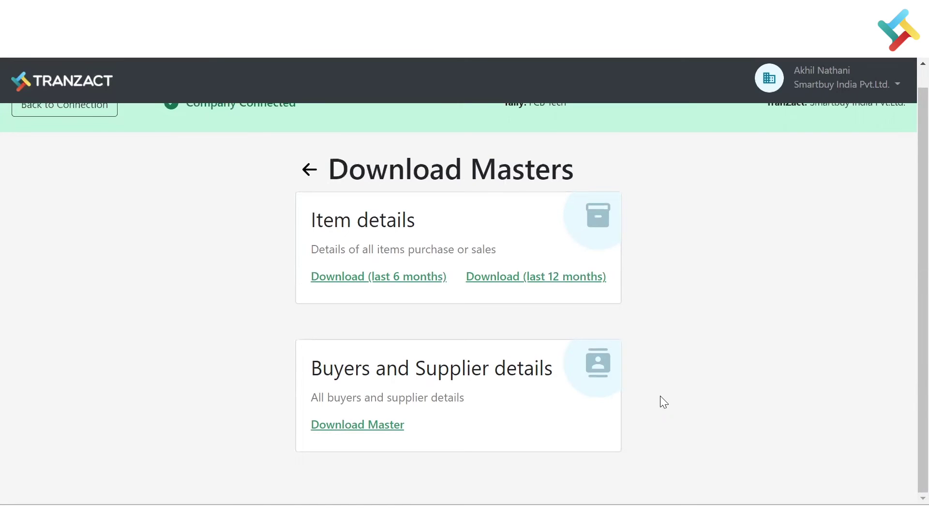
{"action": "scroll", "coordinate": [660, 396], "scroll_direction": "up", "scroll_amount": 1}
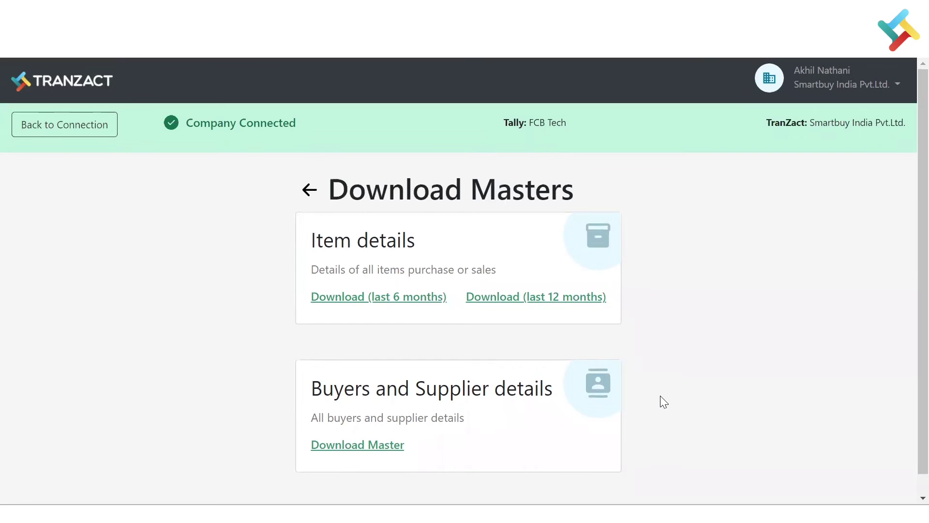
{"action": "left_click", "coordinate": [310, 188]}
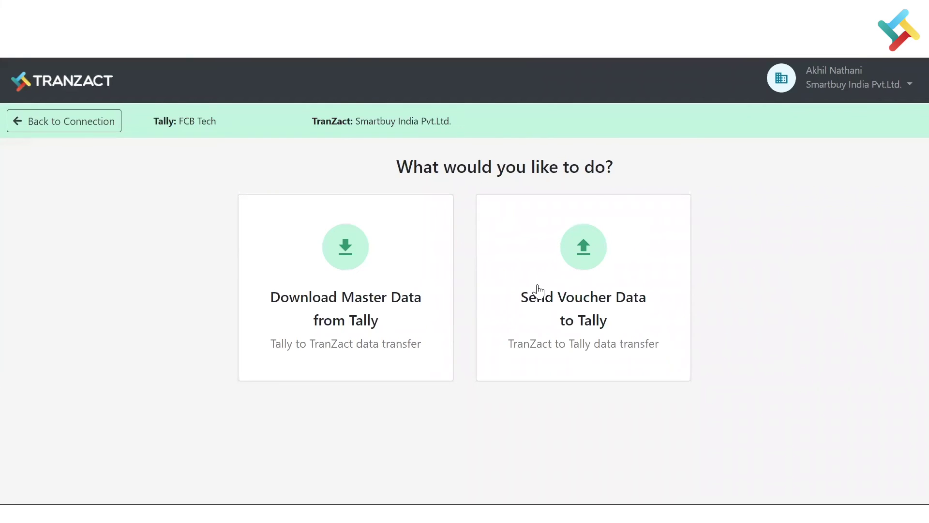
Start Send Voucher Data to Tally and read through the TDL Missing Error instructions.
{"action": "left_click", "coordinate": [589, 249]}
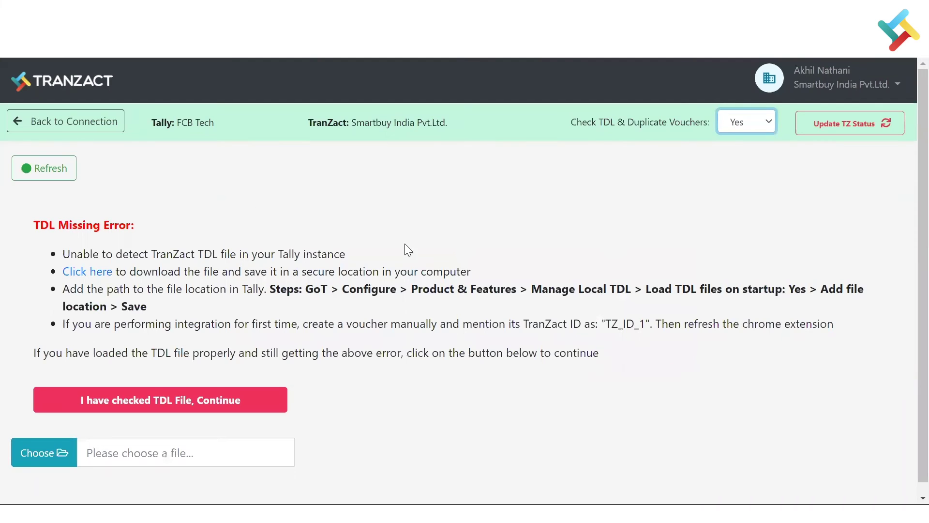
{"action": "scroll", "coordinate": [383, 280], "scroll_direction": "down", "scroll_amount": 1}
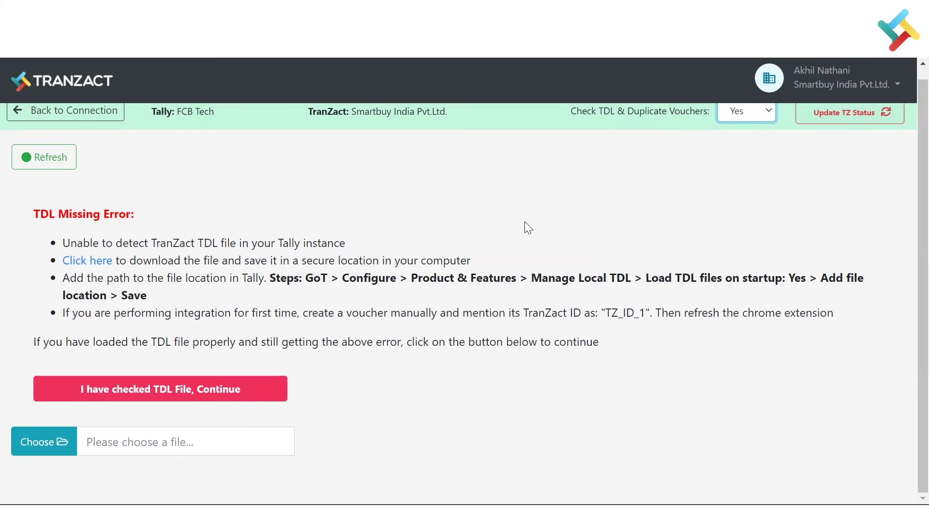
{"action": "scroll", "coordinate": [525, 223], "scroll_direction": "up", "scroll_amount": 1}
{"action": "scroll", "coordinate": [629, 237], "scroll_direction": "down", "scroll_amount": 1}
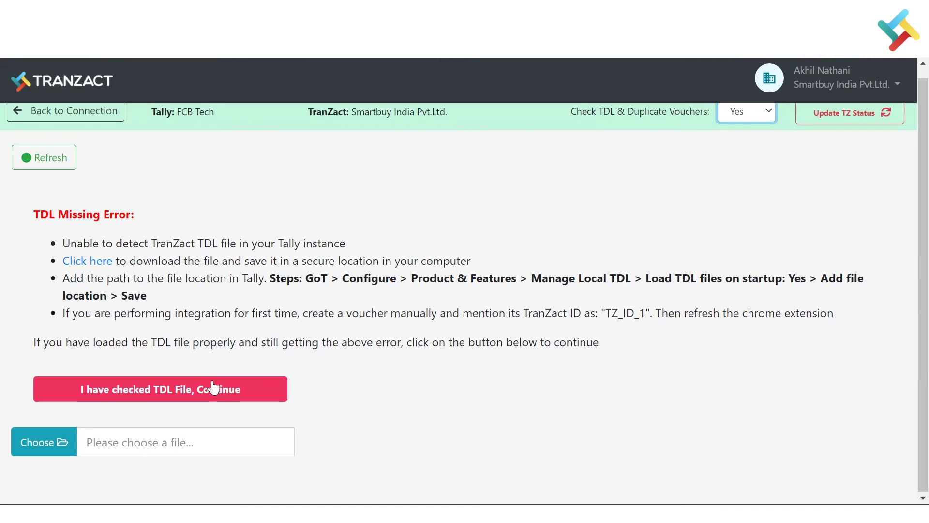
Confirm the TDL file check and load sales_register_2022_10_05.xlsx for upload.
{"action": "left_click", "coordinate": [158, 393]}
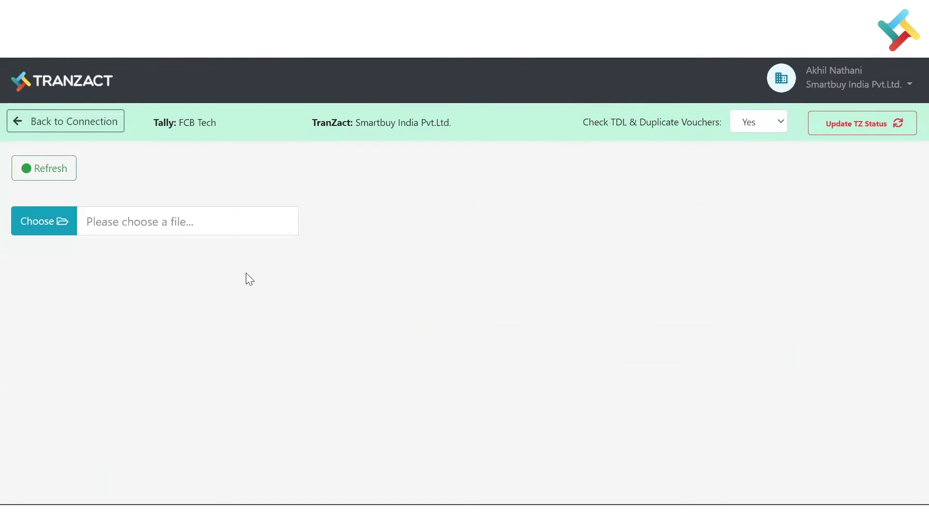
{"action": "left_click", "coordinate": [37, 220]}
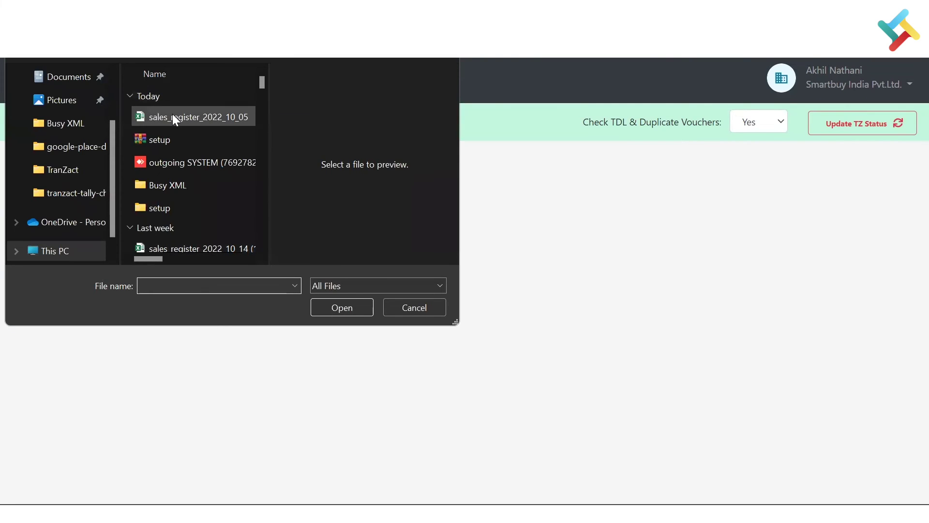
{"action": "left_click", "coordinate": [174, 115]}
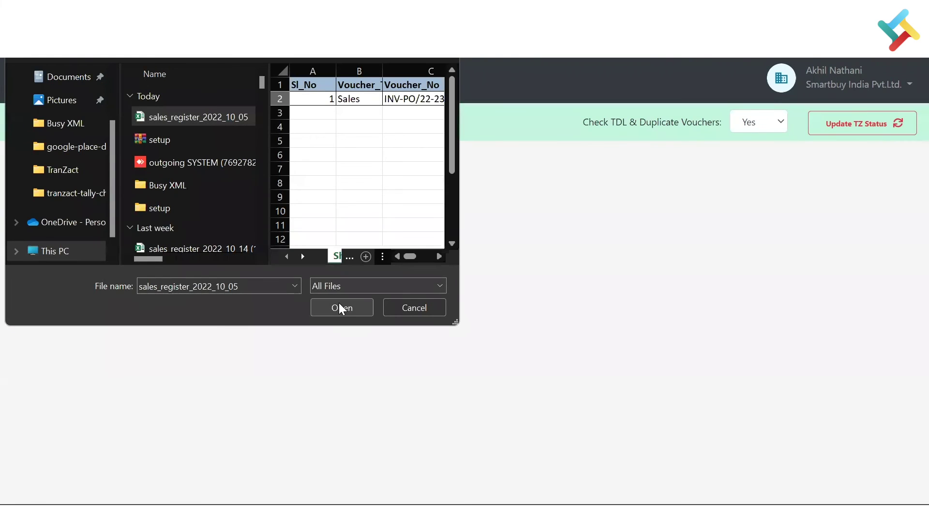
{"action": "left_click", "coordinate": [342, 308]}
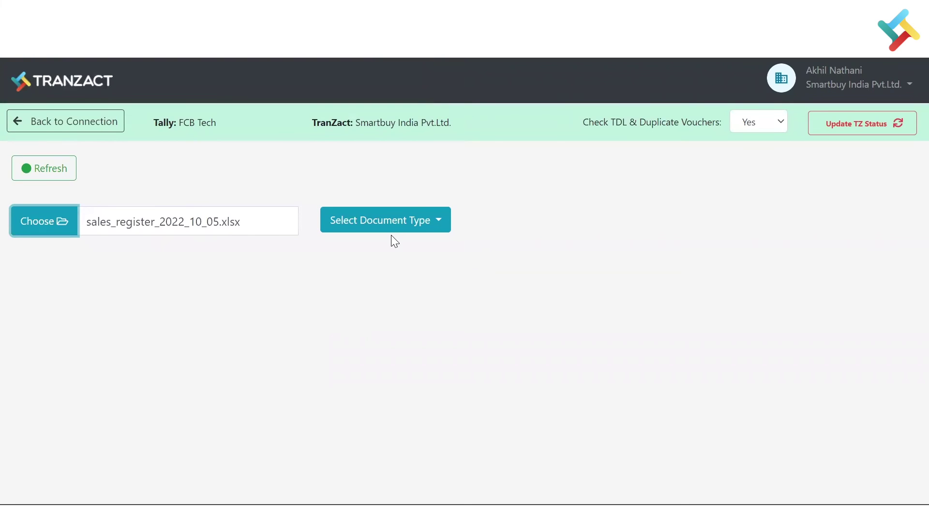
Set the document type to Sales Voucher and validate the file, revealing Panel box missing.
{"action": "left_click", "coordinate": [416, 216]}
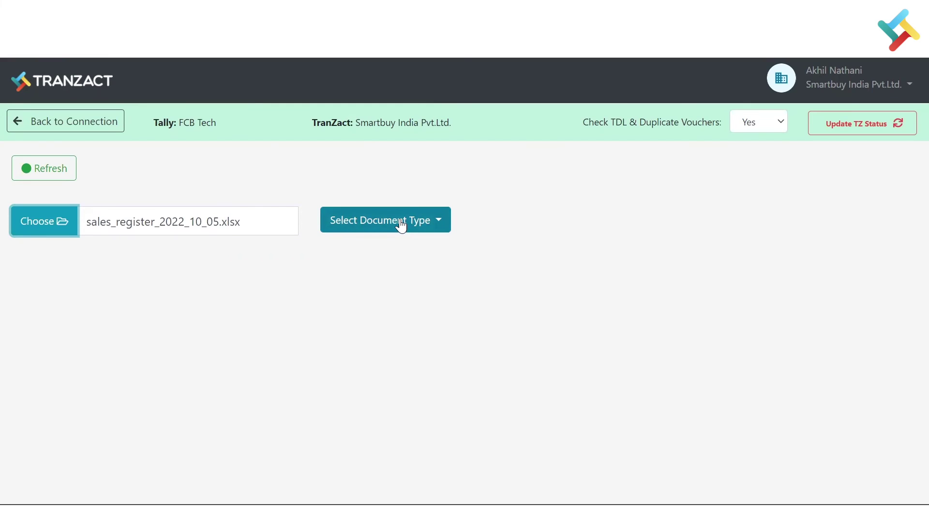
{"action": "left_click", "coordinate": [366, 223]}
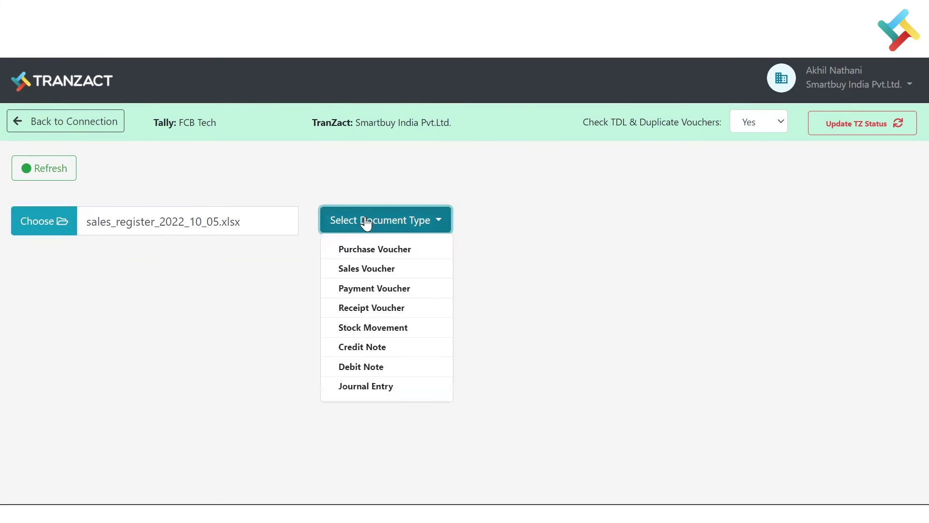
{"action": "left_click", "coordinate": [374, 267]}
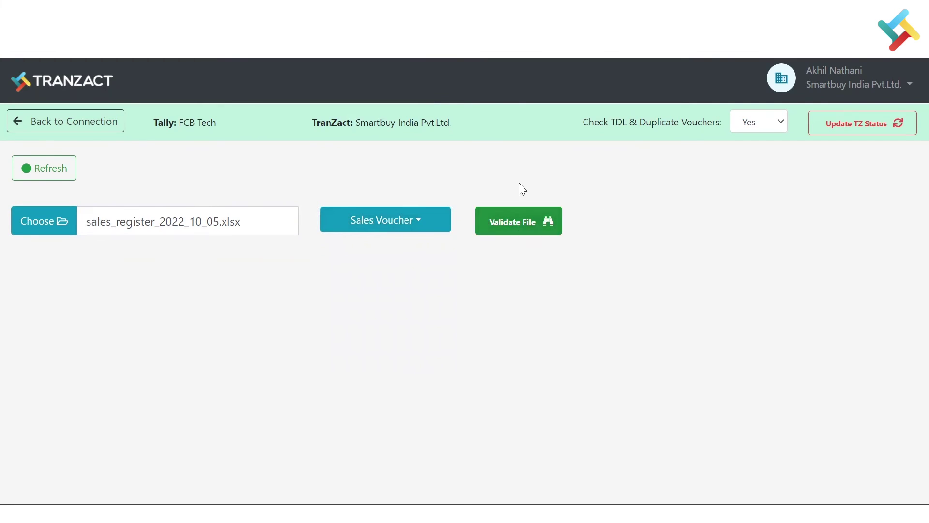
{"action": "left_click", "coordinate": [519, 227]}
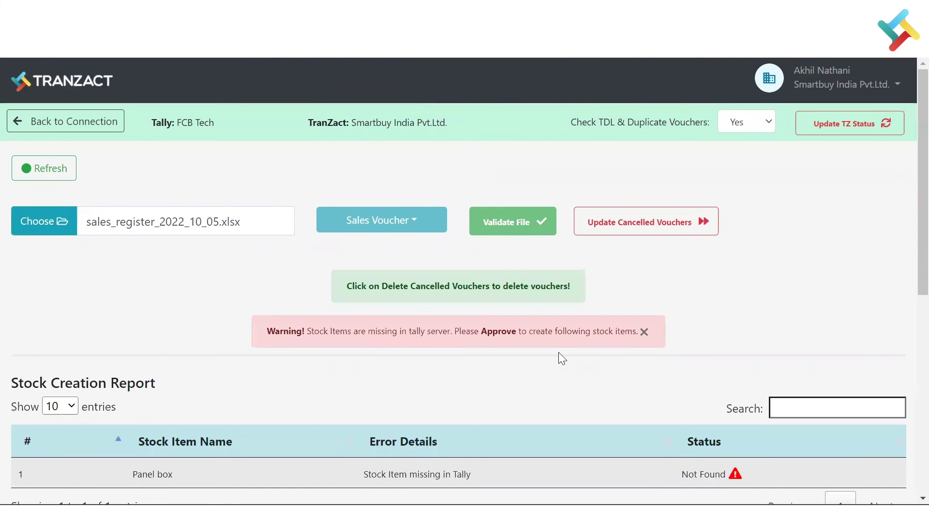
{"action": "scroll", "coordinate": [558, 358], "scroll_direction": "down", "scroll_amount": 3}
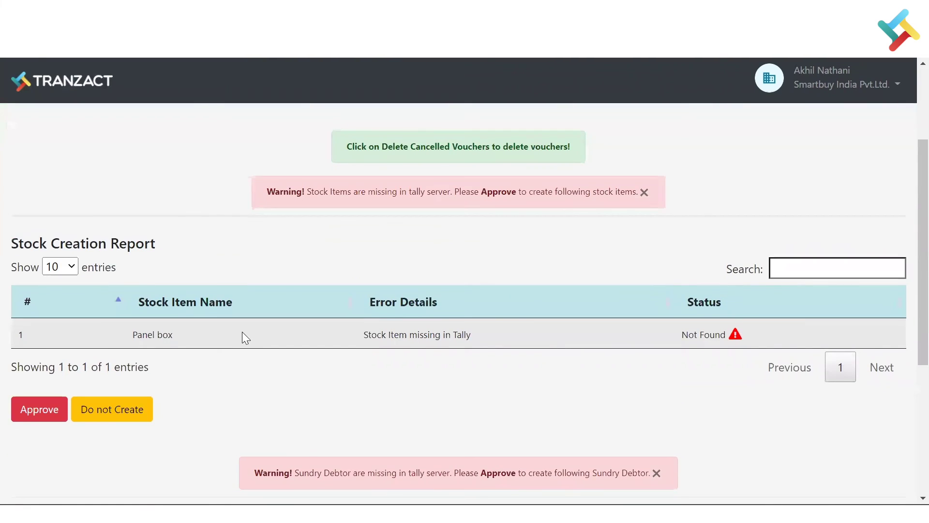
{"action": "scroll", "coordinate": [242, 332], "scroll_direction": "down", "scroll_amount": 4}
{"action": "scroll", "coordinate": [147, 332], "scroll_direction": "down", "scroll_amount": 2}
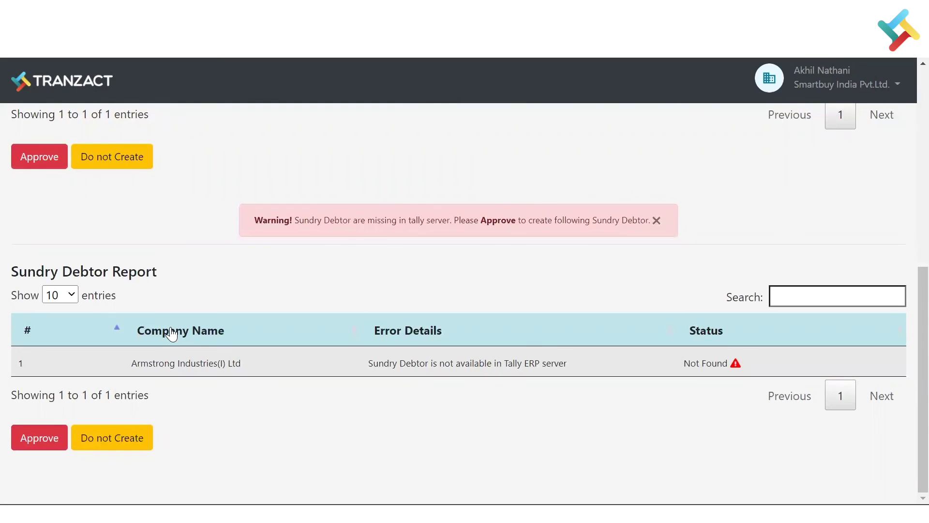
{"action": "scroll", "coordinate": [172, 334], "scroll_direction": "up", "scroll_amount": 7}
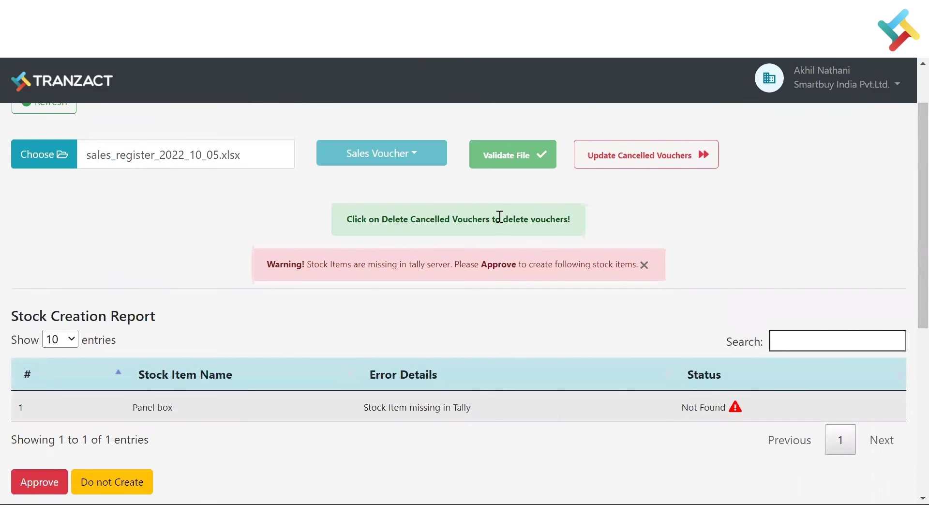
{"action": "scroll", "coordinate": [500, 216], "scroll_direction": "up", "scroll_amount": 2}
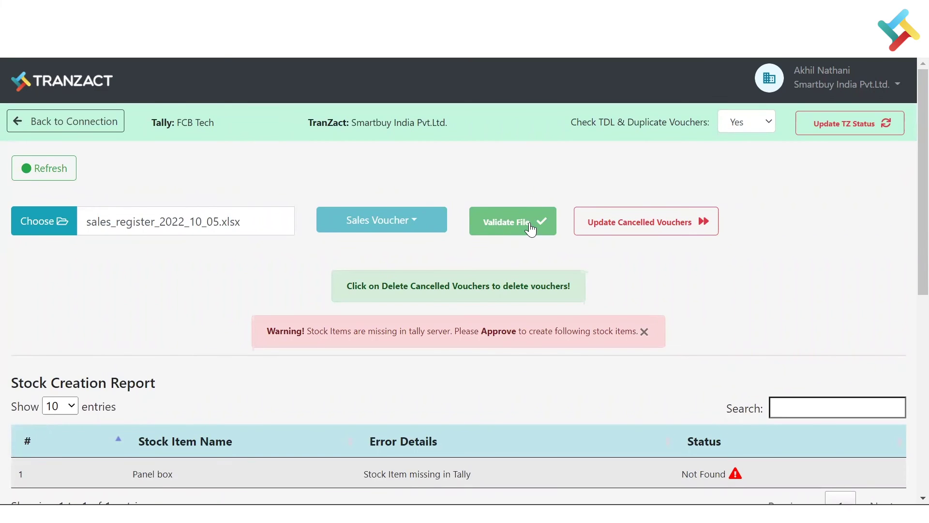
{"action": "scroll", "coordinate": [550, 290], "scroll_direction": "down", "scroll_amount": 4}
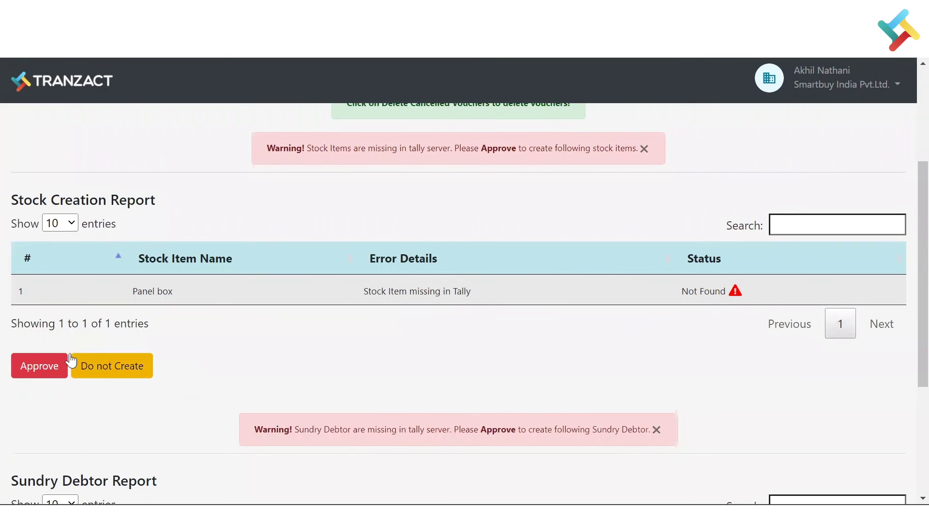
Approve the Stock Creation Report for Panel box and the Sundry Debtor Report for Armstrong Industries(I) Ltd.
{"action": "left_click", "coordinate": [25, 368]}
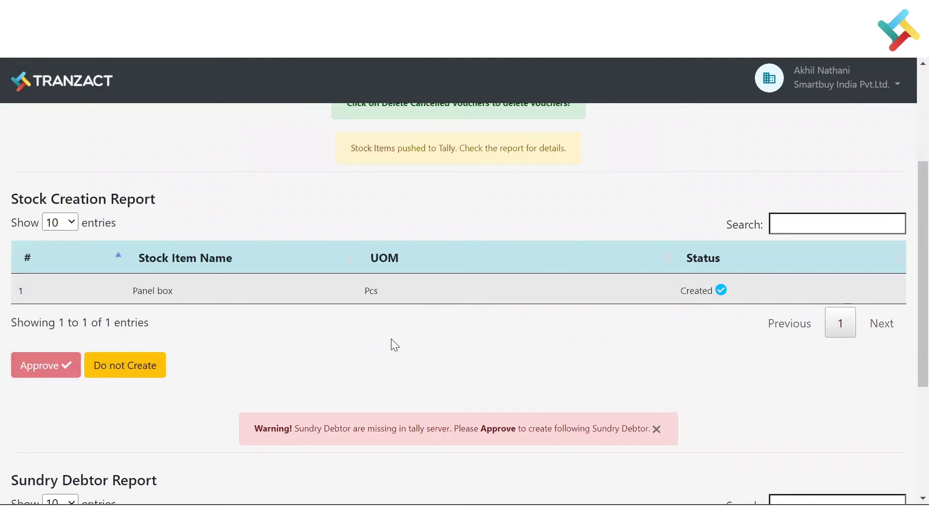
{"action": "scroll", "coordinate": [394, 346], "scroll_direction": "down", "scroll_amount": 4}
{"action": "left_click", "coordinate": [25, 441]}
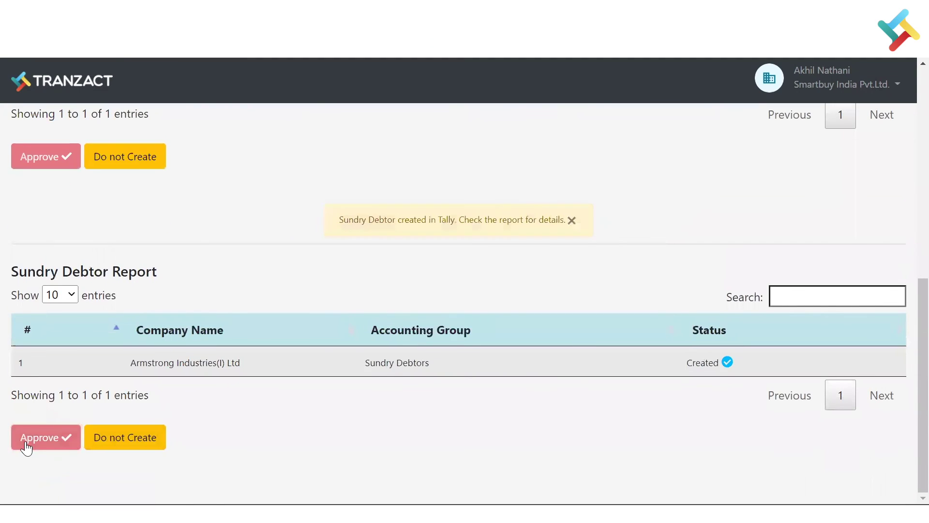
{"action": "scroll", "coordinate": [405, 366], "scroll_direction": "up", "scroll_amount": 9}
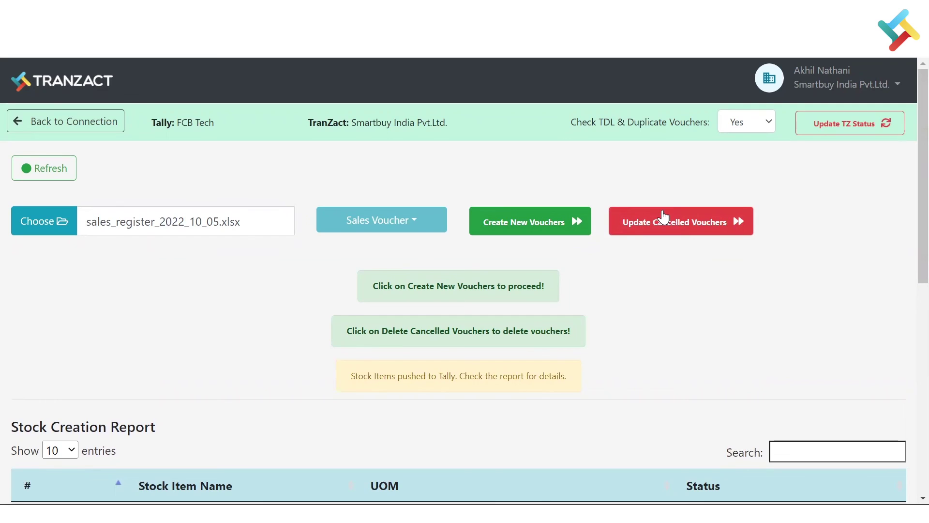
Create sales voucher INV-PO/22-23/00014 in Tally and review its 1 created, 0 failed, 0 ignored summary.
{"action": "left_click", "coordinate": [567, 226]}
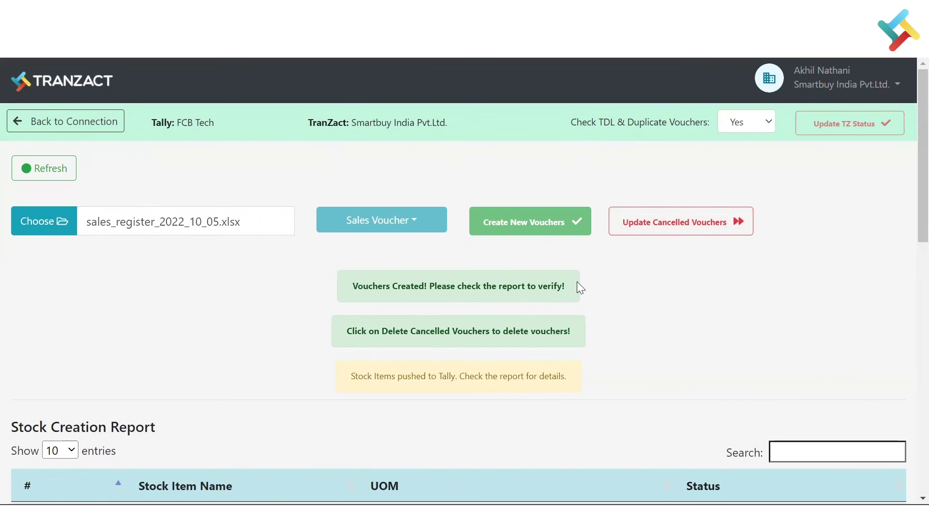
{"action": "scroll", "coordinate": [573, 286], "scroll_direction": "down", "scroll_amount": 7}
{"action": "scroll", "coordinate": [573, 286], "scroll_direction": "down", "scroll_amount": 5}
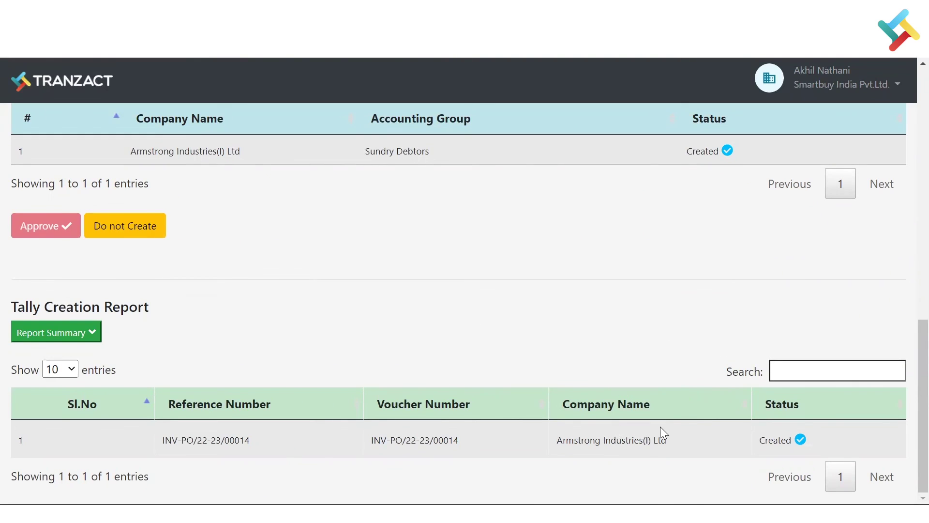
{"action": "left_click", "coordinate": [85, 331]}
{"action": "scroll", "coordinate": [371, 401], "scroll_direction": "down", "scroll_amount": 2}
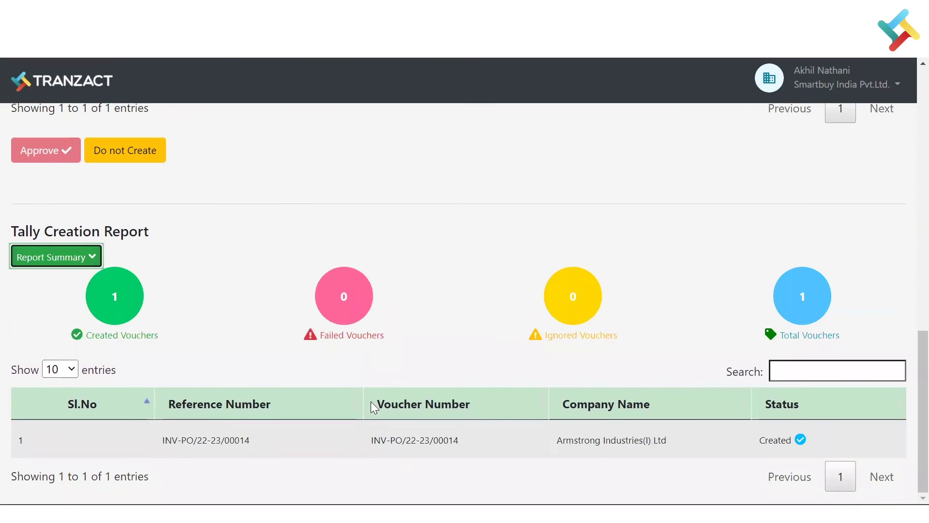
{"action": "scroll", "coordinate": [647, 368], "scroll_direction": "up", "scroll_amount": 2}
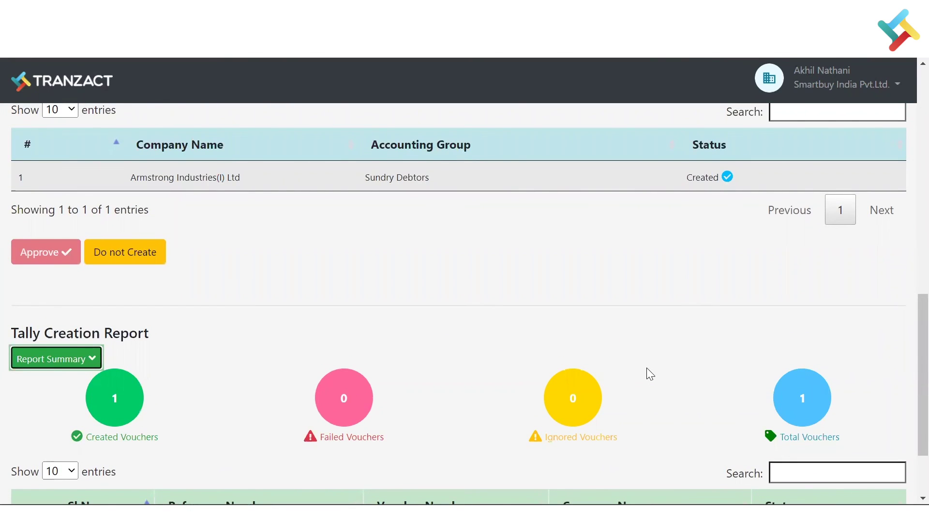
{"action": "scroll", "coordinate": [646, 367], "scroll_direction": "up", "scroll_amount": 5}
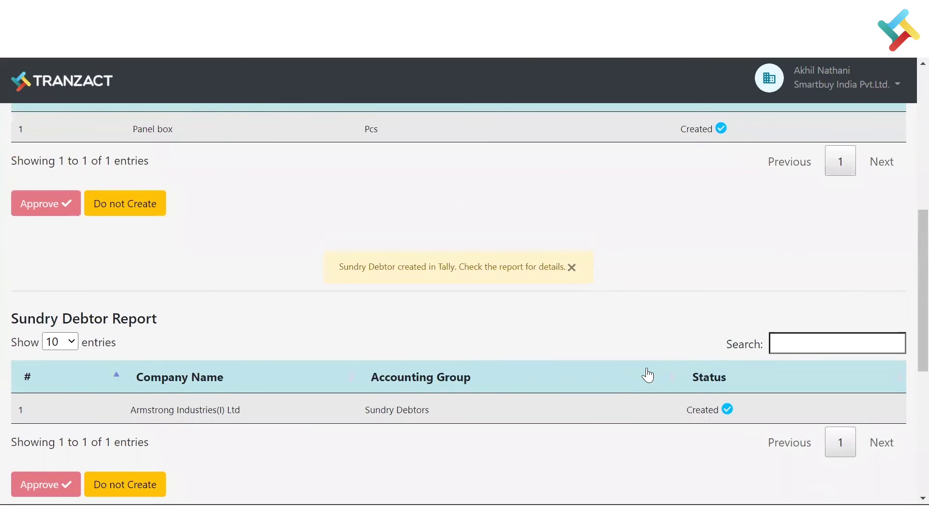